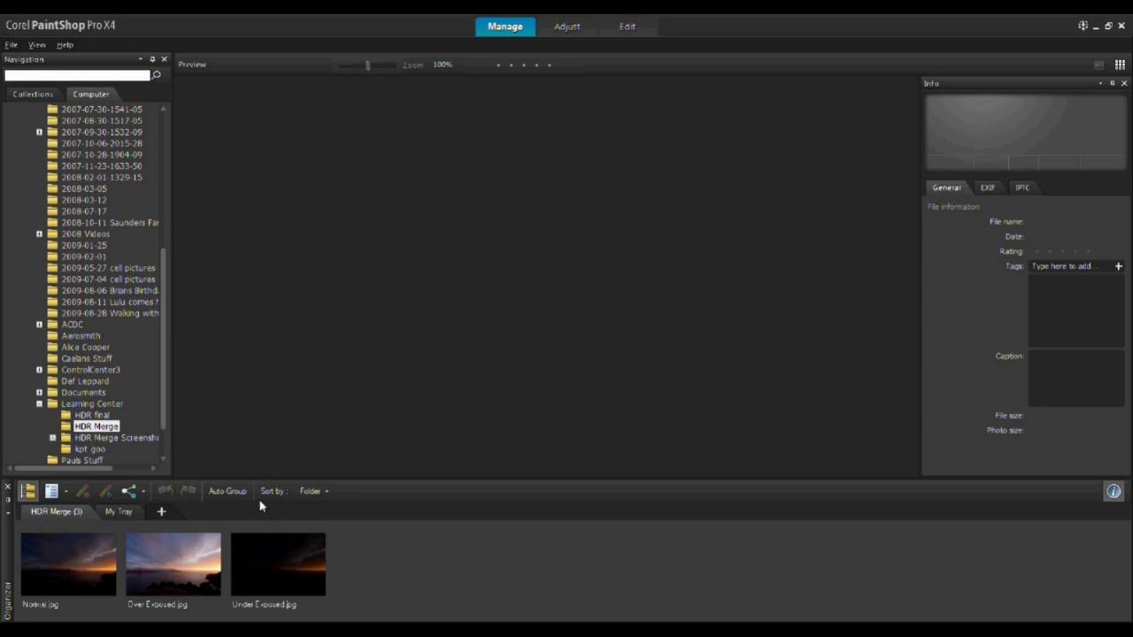
# - Launch File > HDR > Exposure Merge to get an empty merge window
pyautogui.click(10, 45)
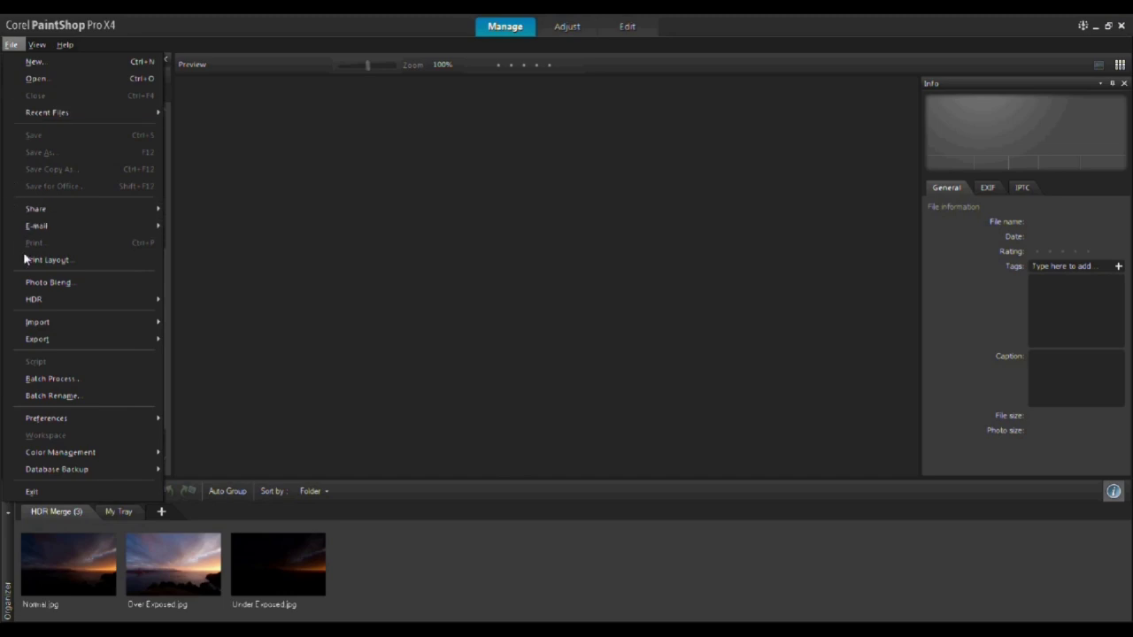
pyautogui.moveTo(29, 304)
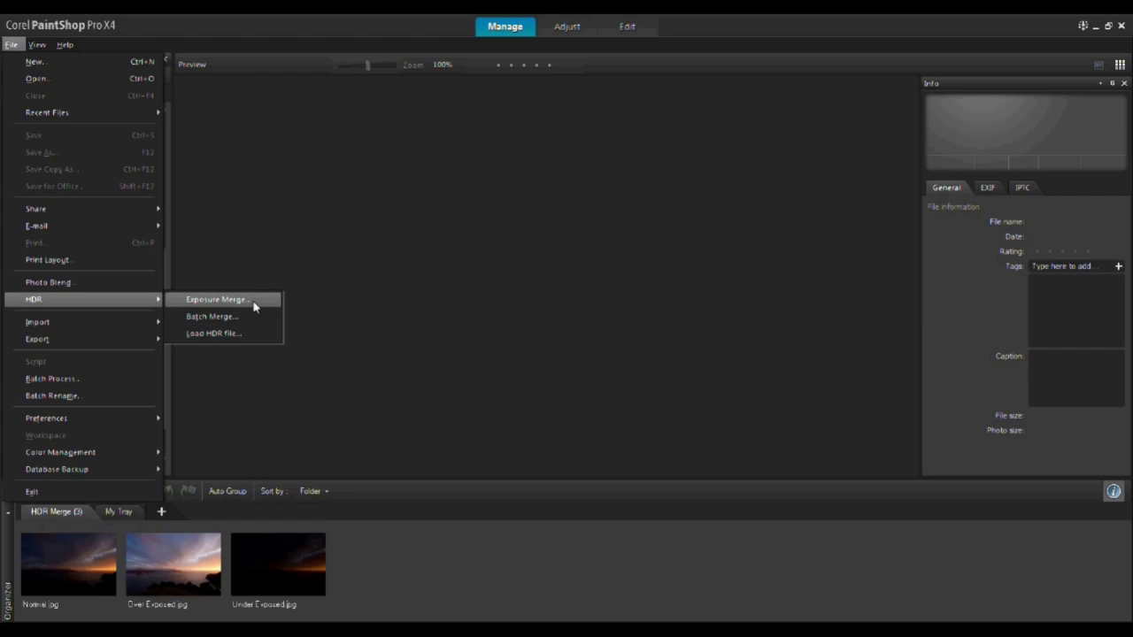
pyautogui.click(217, 300)
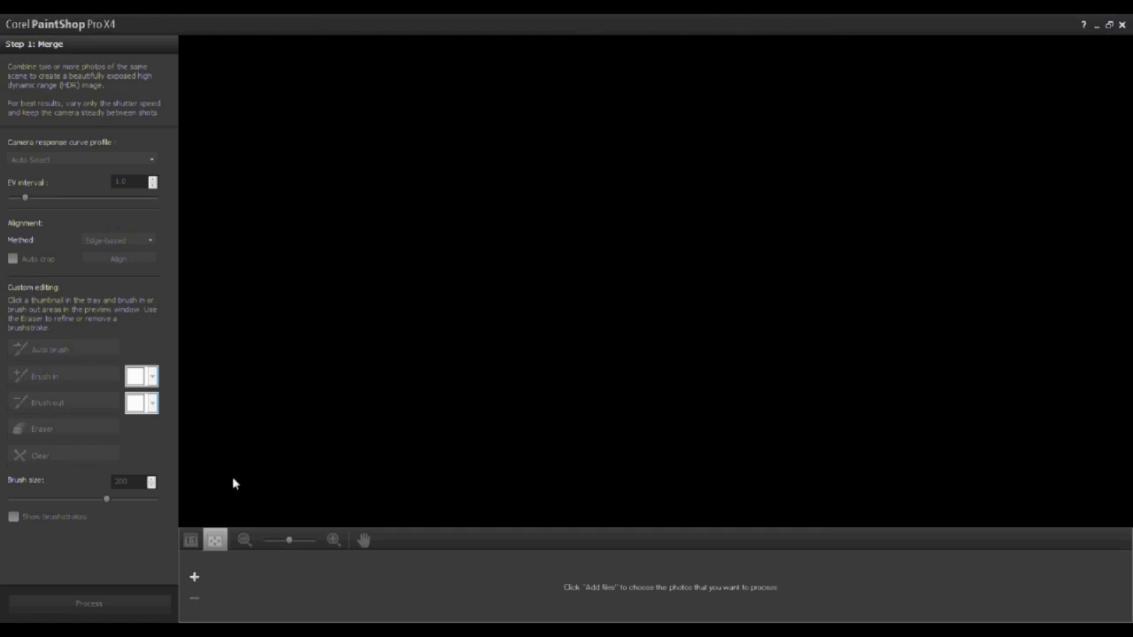
# - Add the Normal, Over Exposed and Under Exposed photos to the merge tray
pyautogui.click(194, 576)
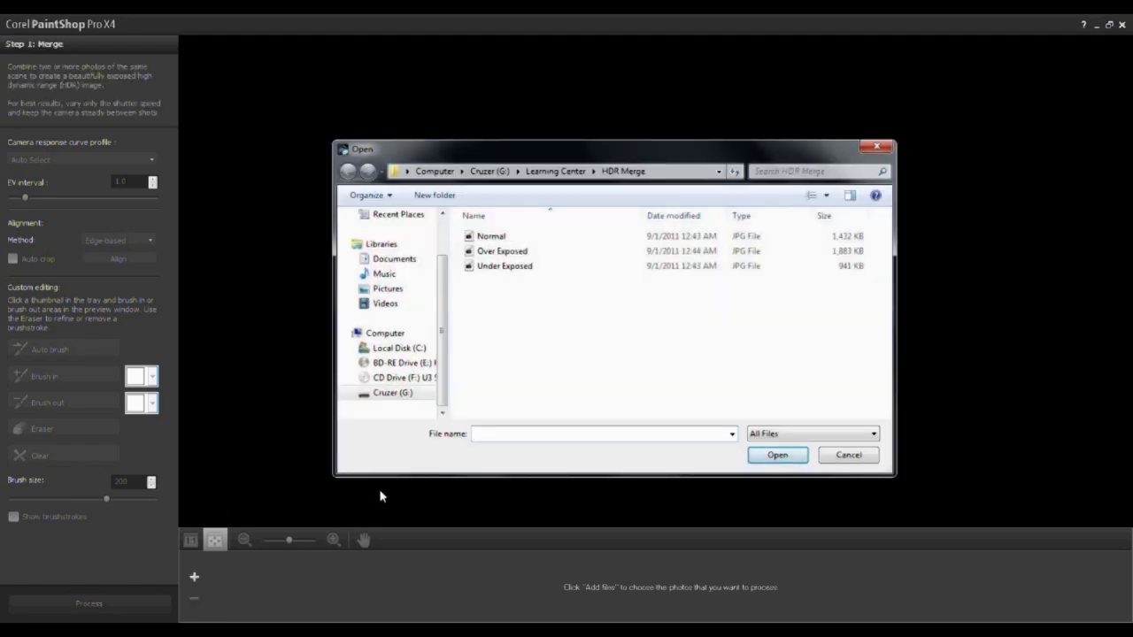
pyautogui.click(492, 237)
pyautogui.keyDown('ctrl'); pyautogui.click(496, 252); pyautogui.keyUp('ctrl')
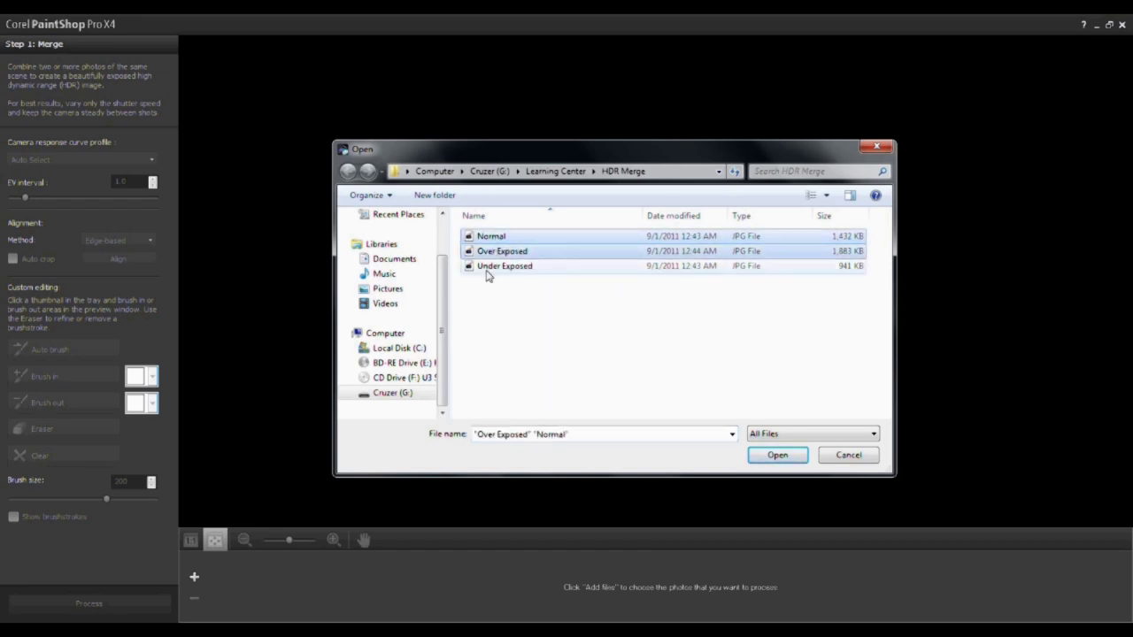
pyautogui.keyDown('ctrl'); pyautogui.click(488, 267); pyautogui.keyUp('ctrl')
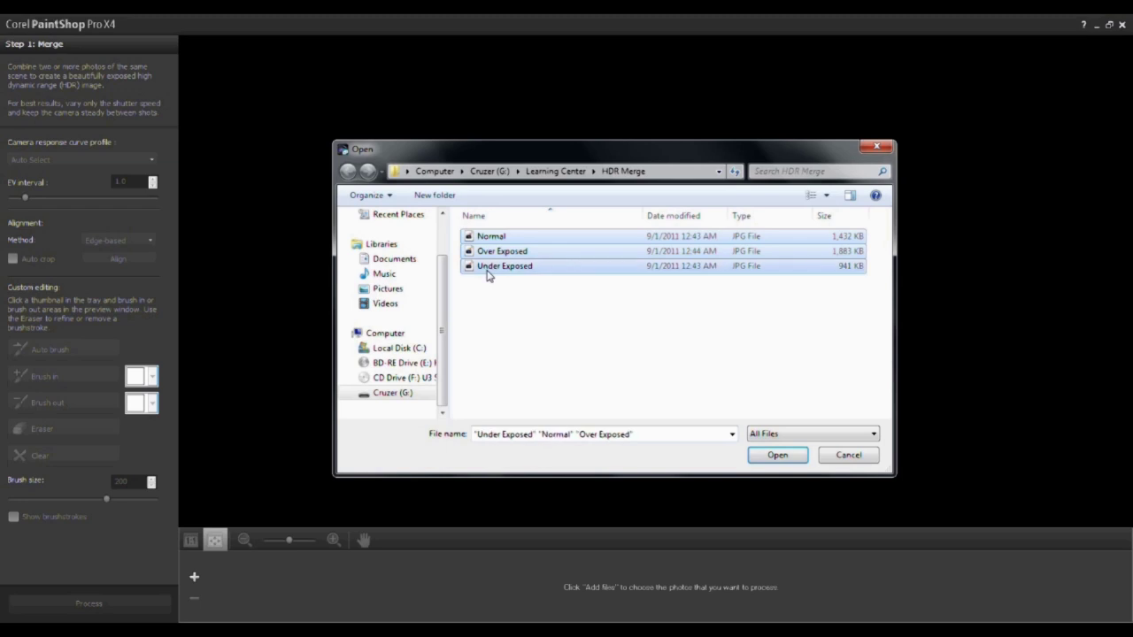
pyautogui.click(558, 334)
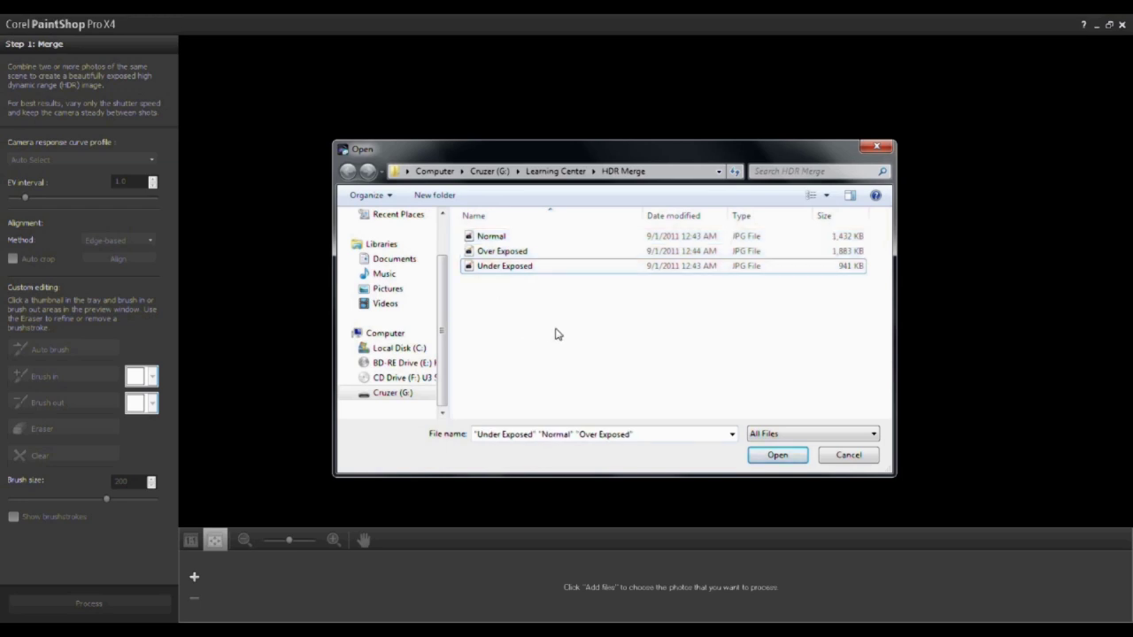
pyautogui.moveTo(872, 306); pyautogui.dragTo(450, 227)
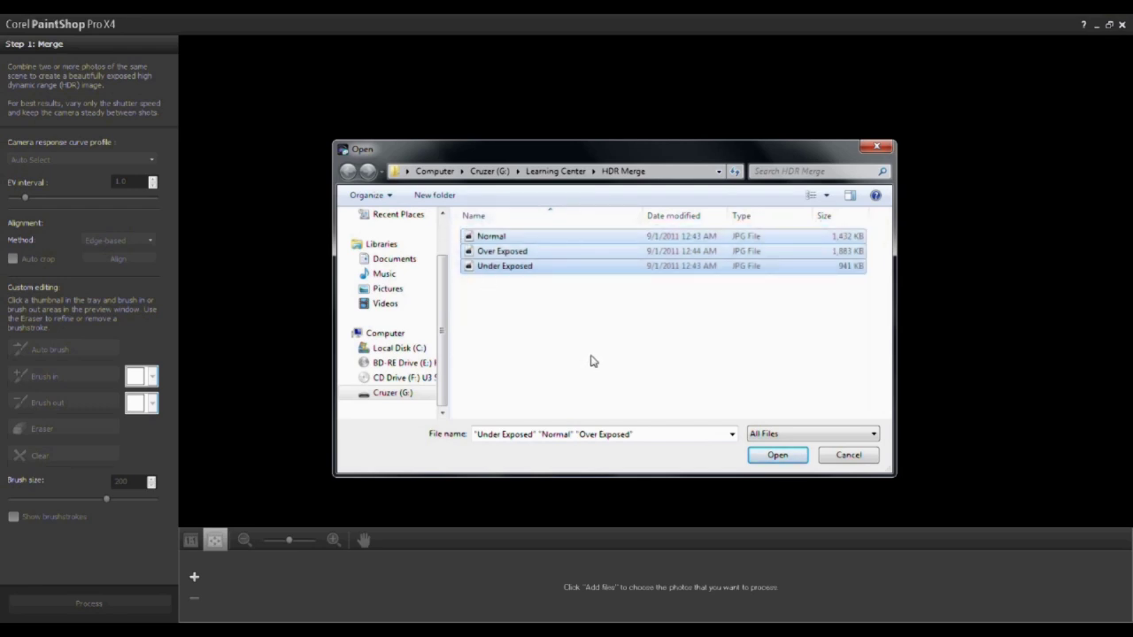
pyautogui.click(787, 460)
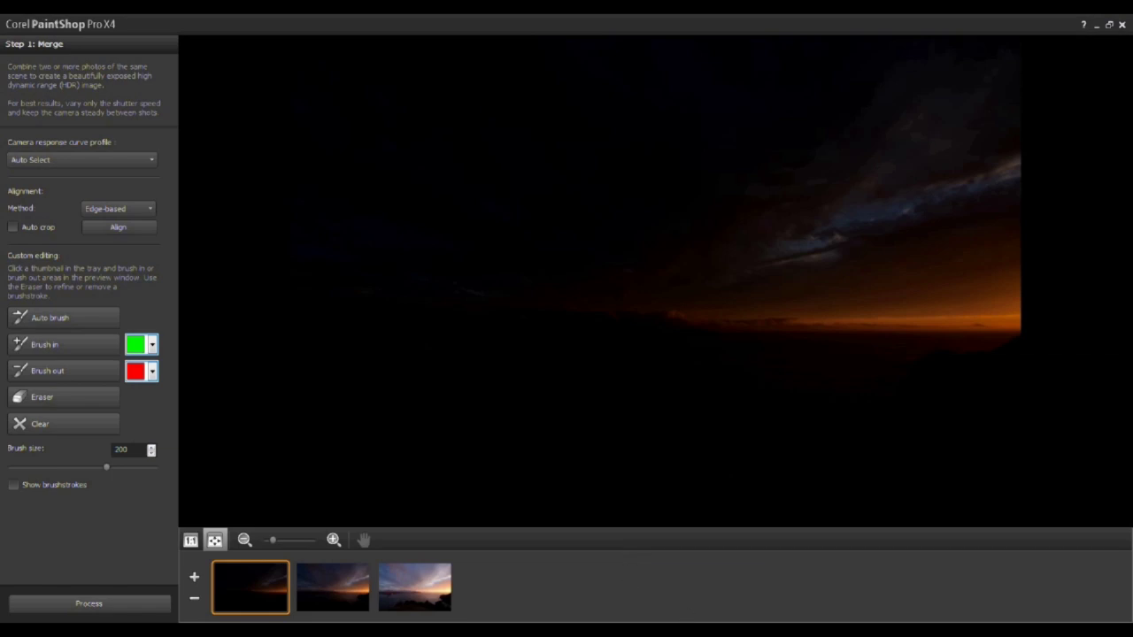
# - From the organizer, send Under Exposed, Over Exposed and Normal.jpg into a fresh HDR Exposure Merge
pyautogui.click(1123, 26)
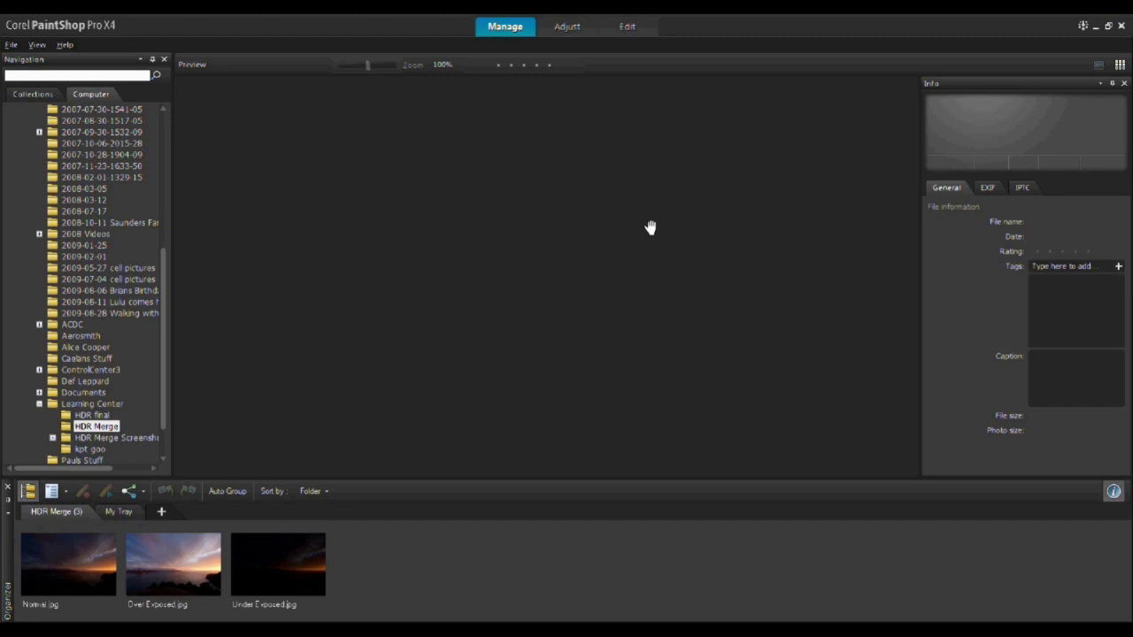
pyautogui.click(291, 577)
pyautogui.keyDown('ctrl'); pyautogui.click(189, 571); pyautogui.keyUp('ctrl')
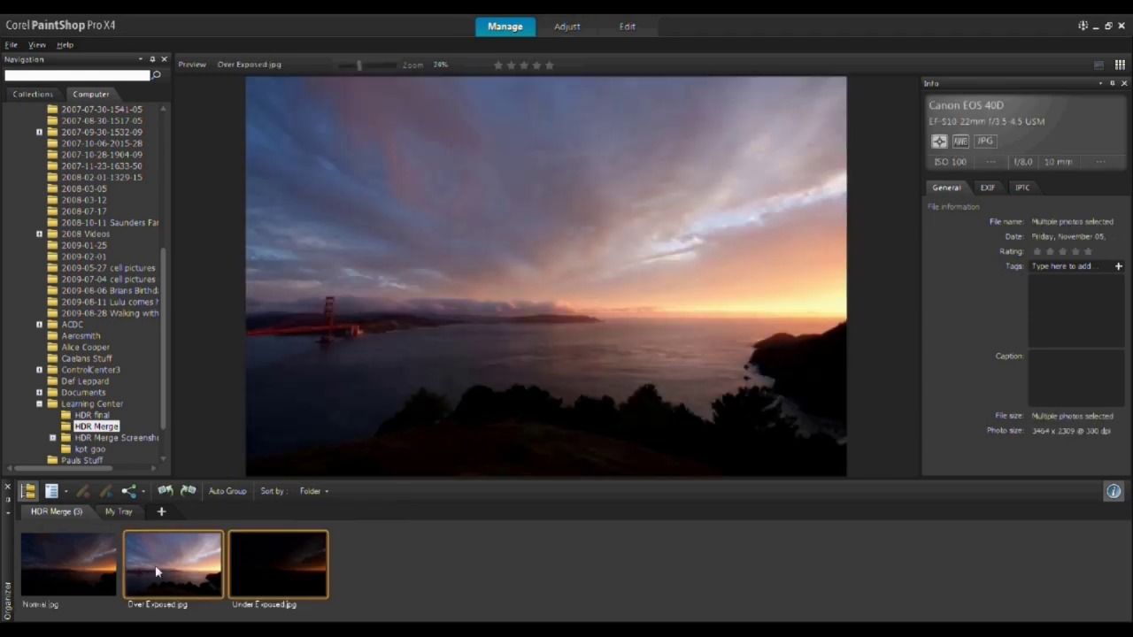
pyautogui.keyDown('ctrl'); pyautogui.click(86, 569); pyautogui.keyUp('ctrl')
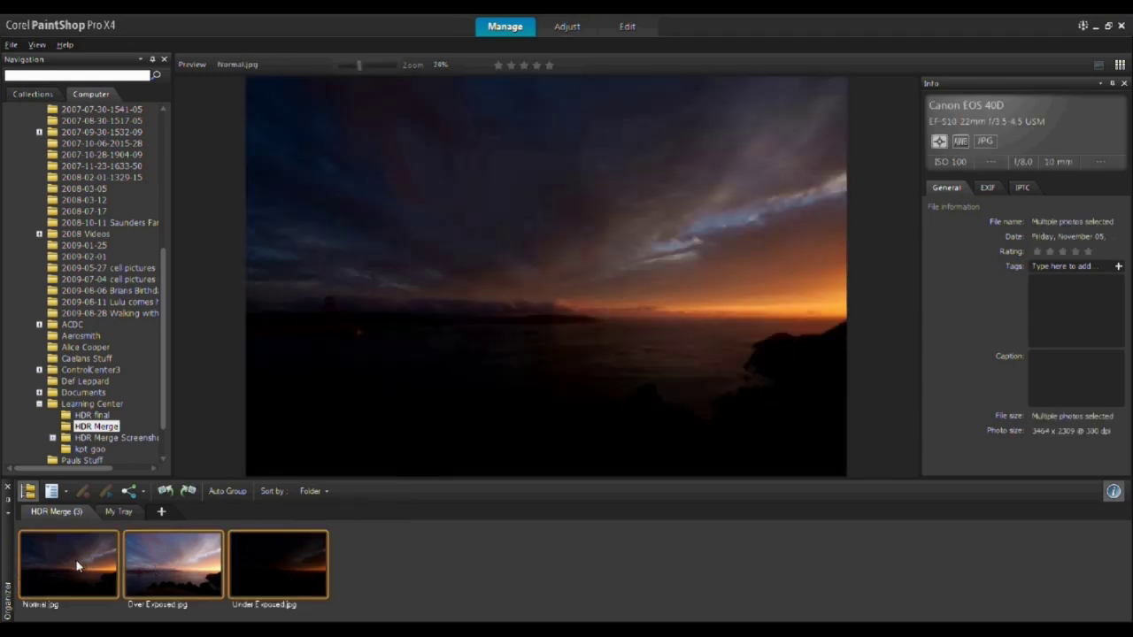
pyautogui.rightClick(272, 555)
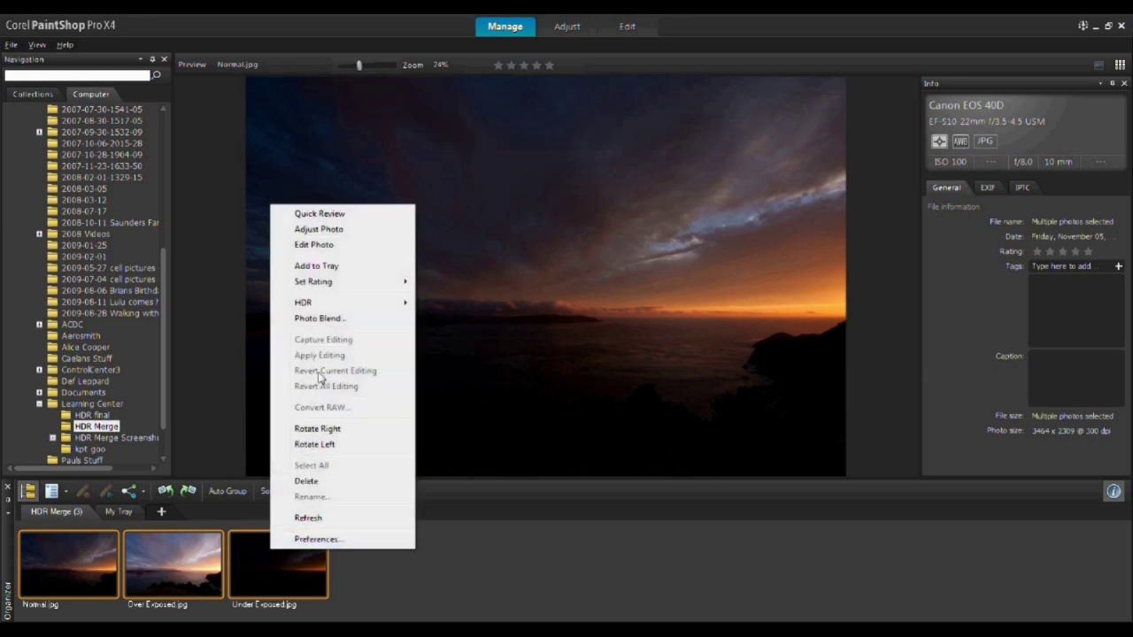
pyautogui.moveTo(319, 305)
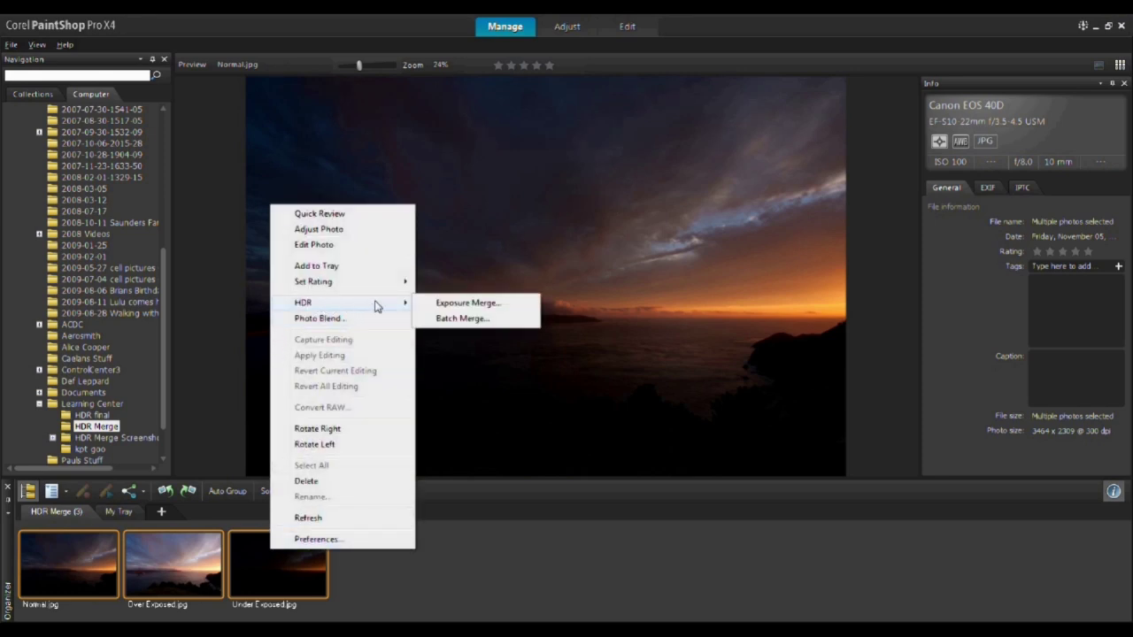
pyautogui.click(485, 304)
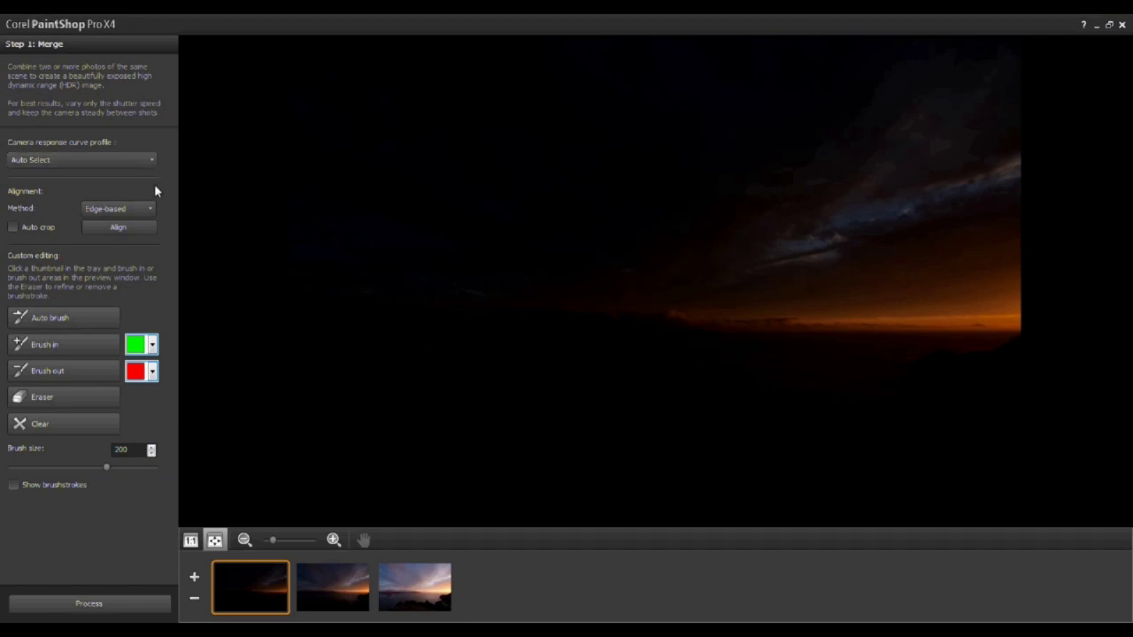
# - Choose Feature-based instead of Edge-based as the Alignment method
pyautogui.click(147, 209)
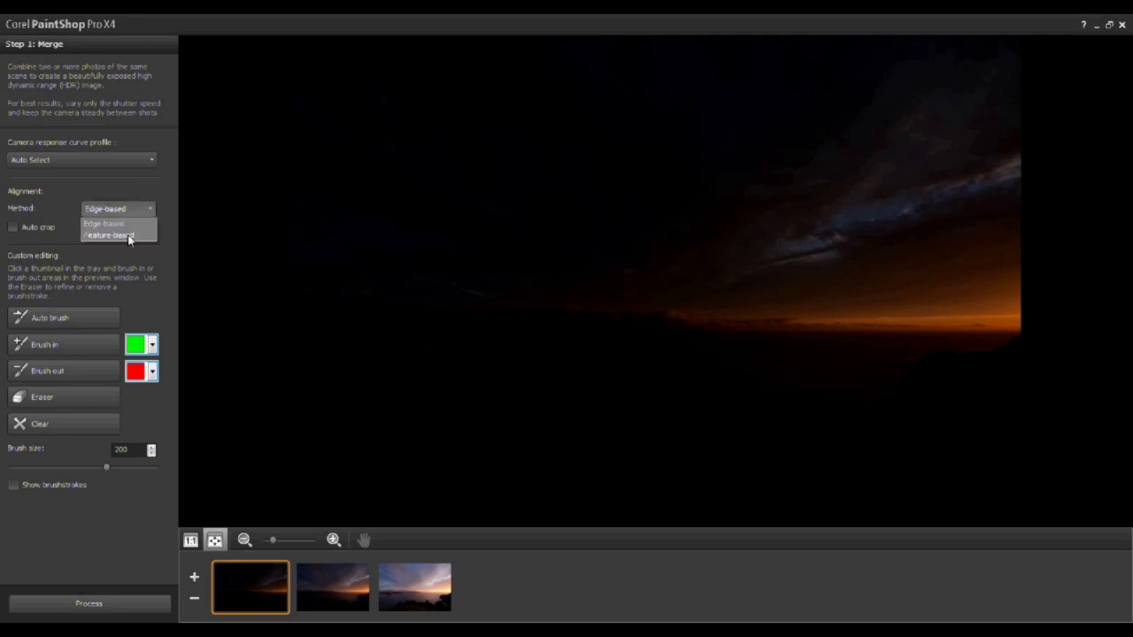
pyautogui.click(129, 236)
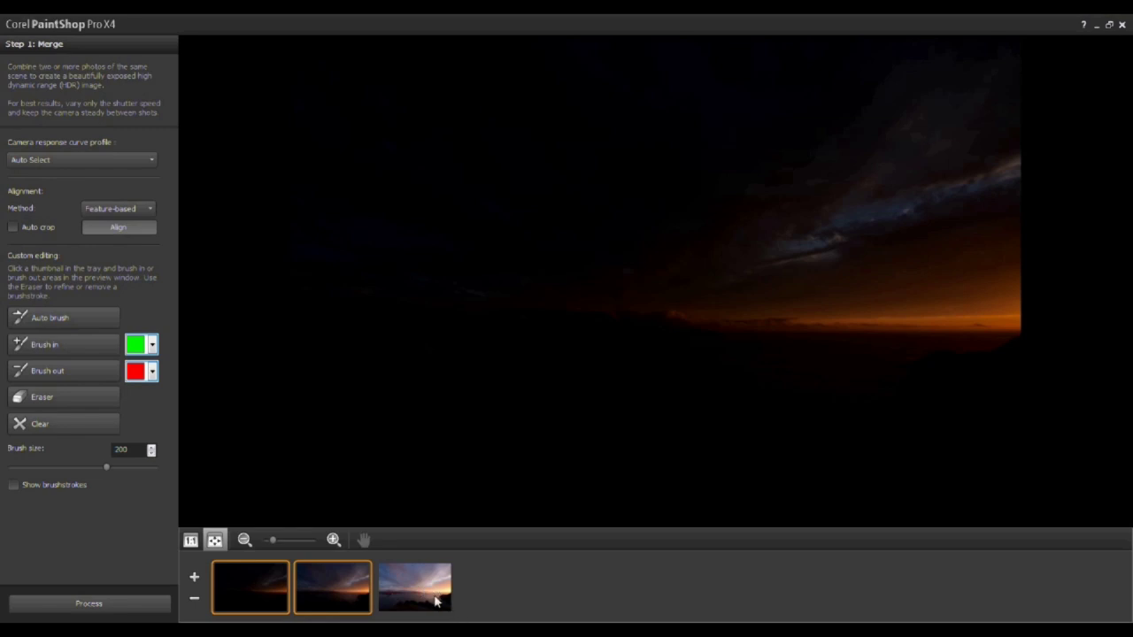
# - Preview the brightest exposure, keep all three exposures selected, and align them
pyautogui.click(127, 228)
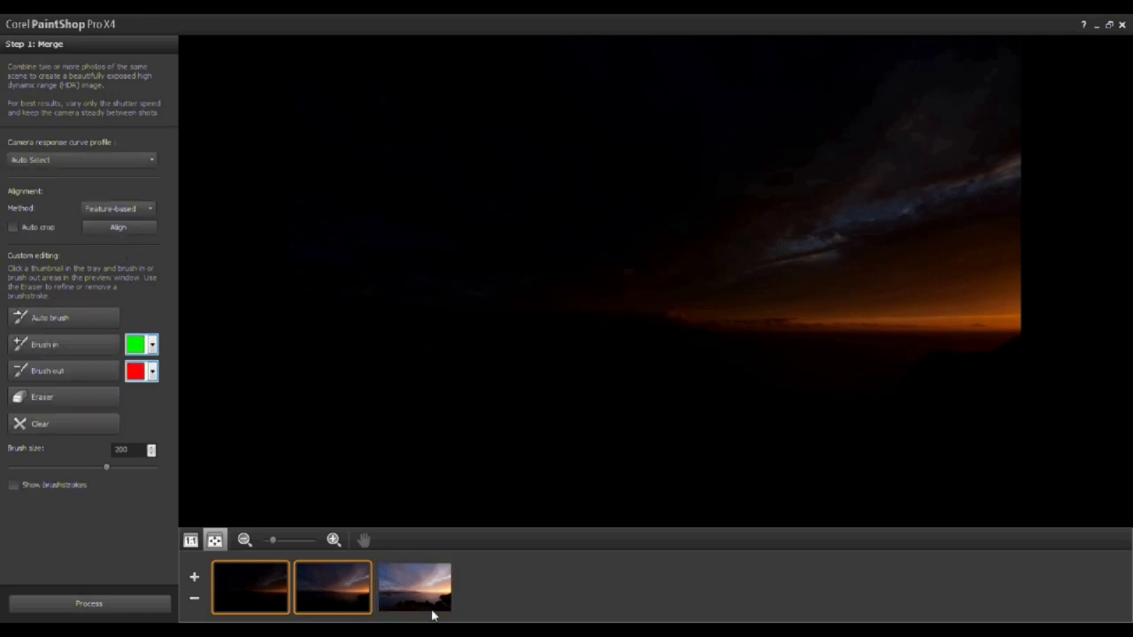
pyautogui.click(430, 602)
pyautogui.click(287, 595)
pyautogui.click(264, 589)
pyautogui.click(129, 227)
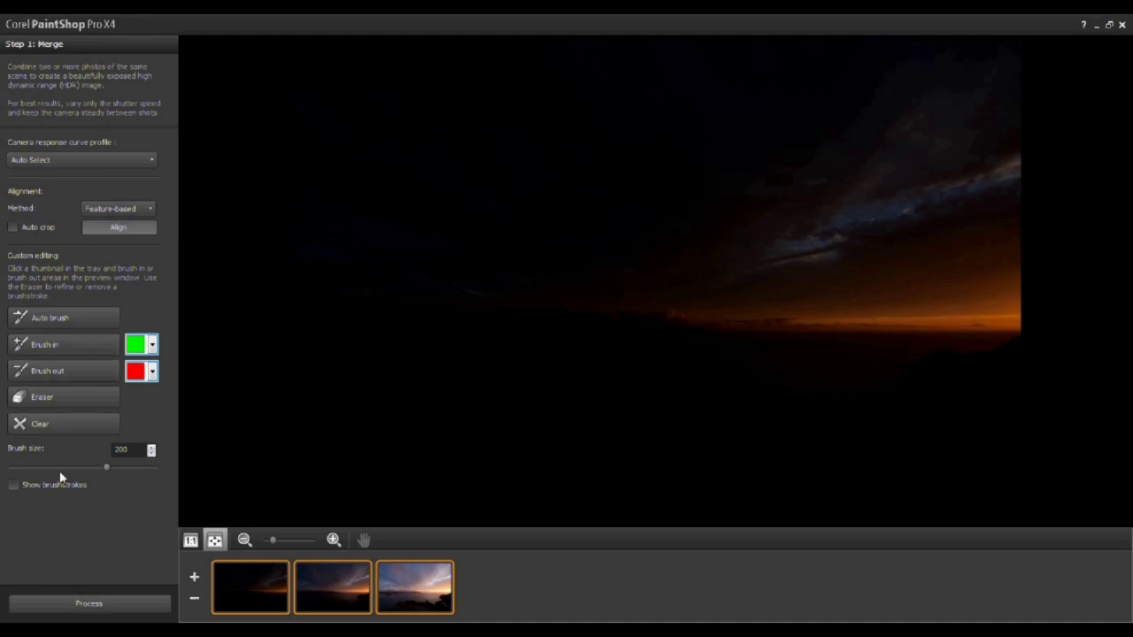
# - Process the merge, then reveal the Shadows and Vibrancy adjustments in the HDR Adjustments panel
pyautogui.click(90, 603)
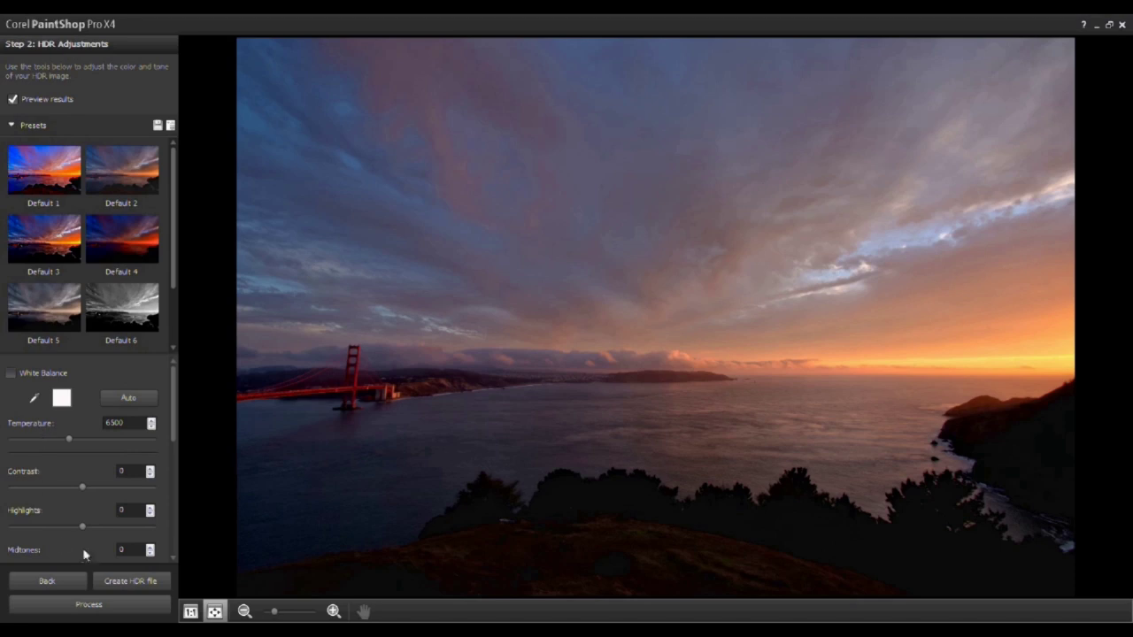
pyautogui.click(174, 558)
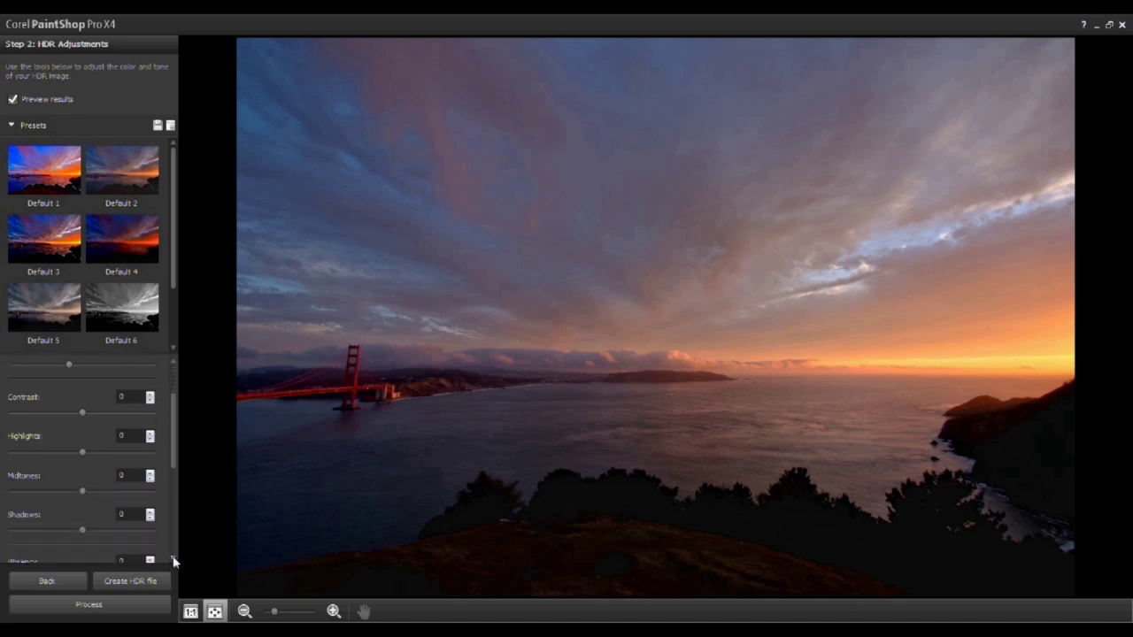
pyautogui.click(174, 559)
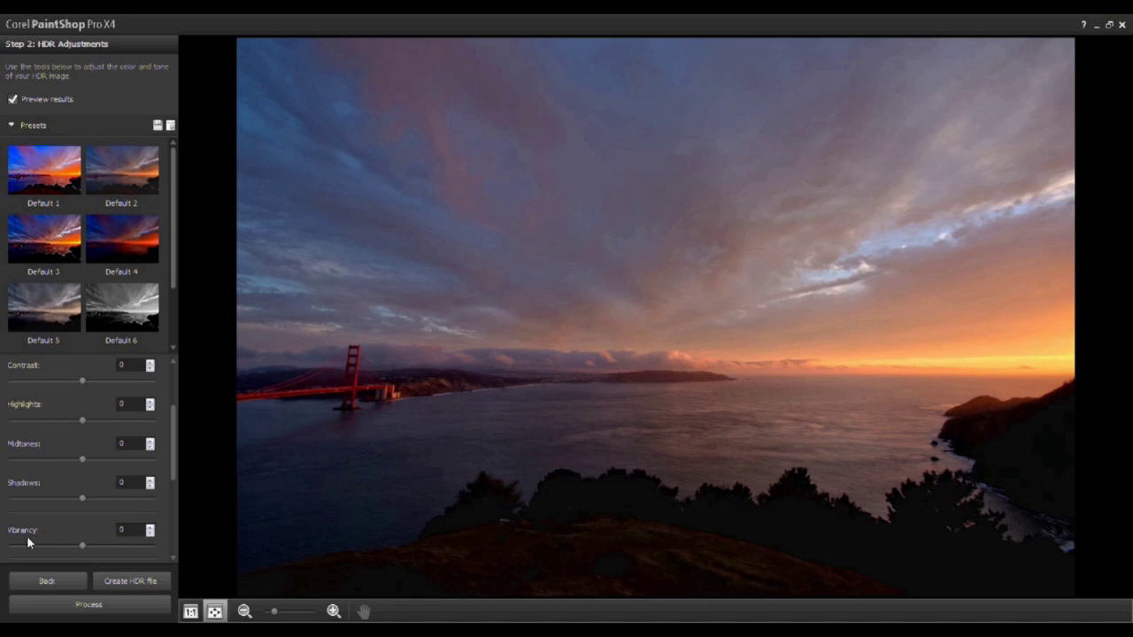
# - Compare HDR presets Default 1 through 6, return to vivid Default 1, and process it
pyautogui.click(64, 180)
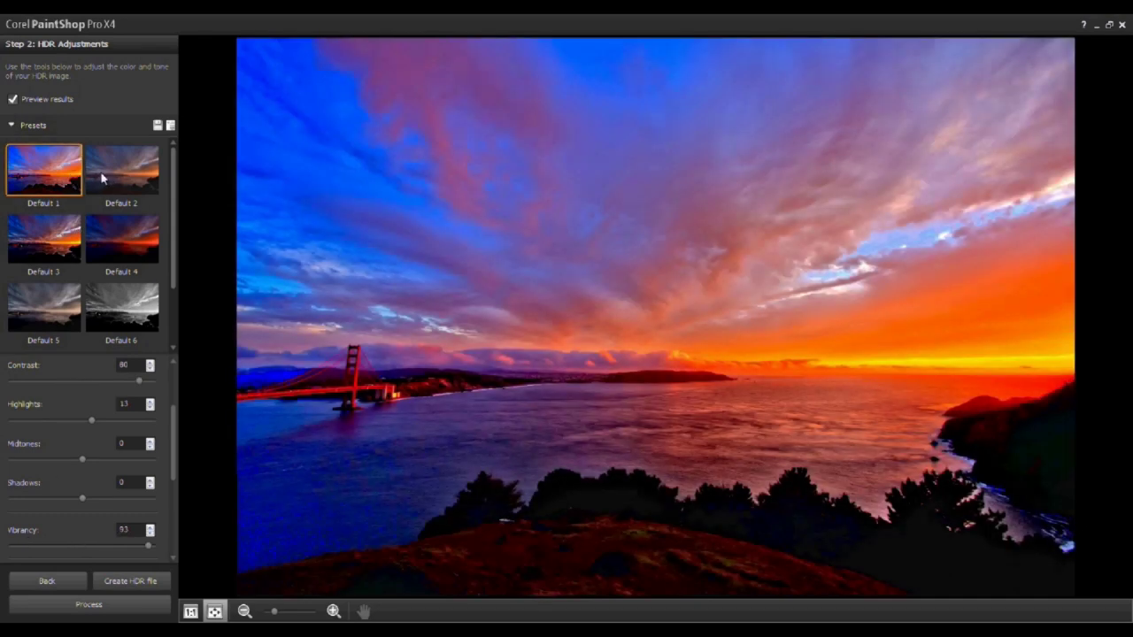
pyautogui.click(103, 178)
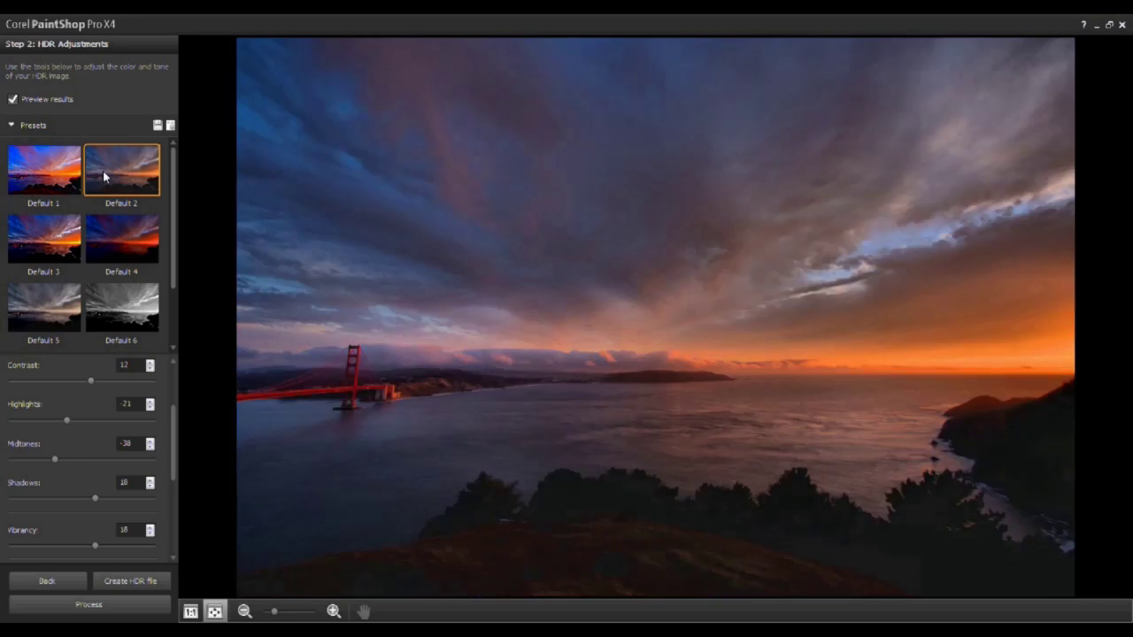
pyautogui.click(41, 232)
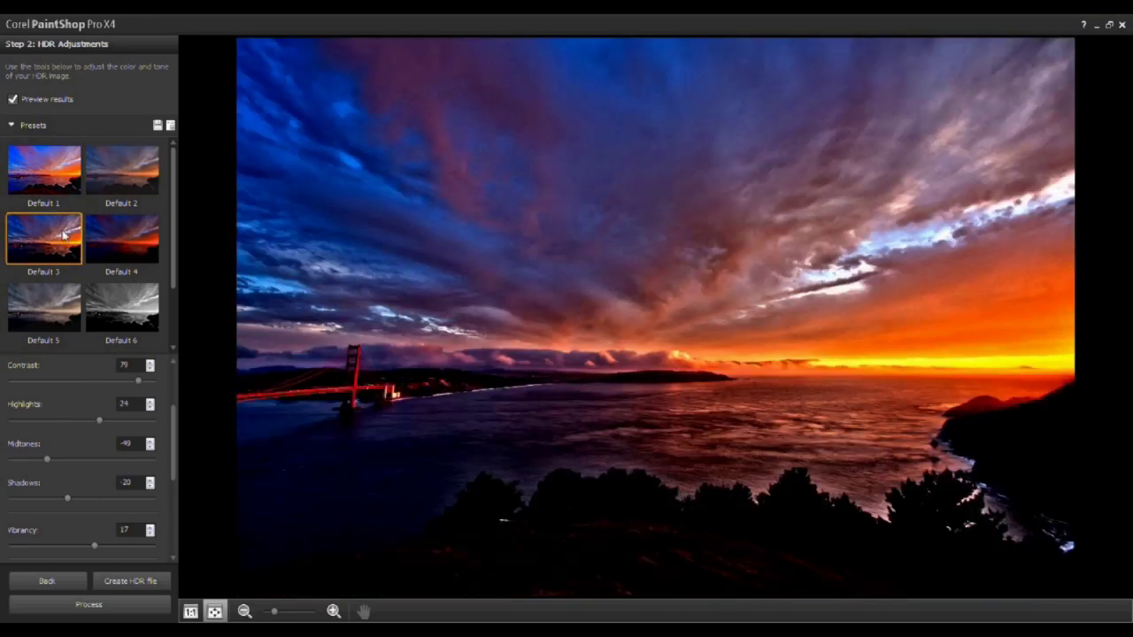
pyautogui.click(135, 248)
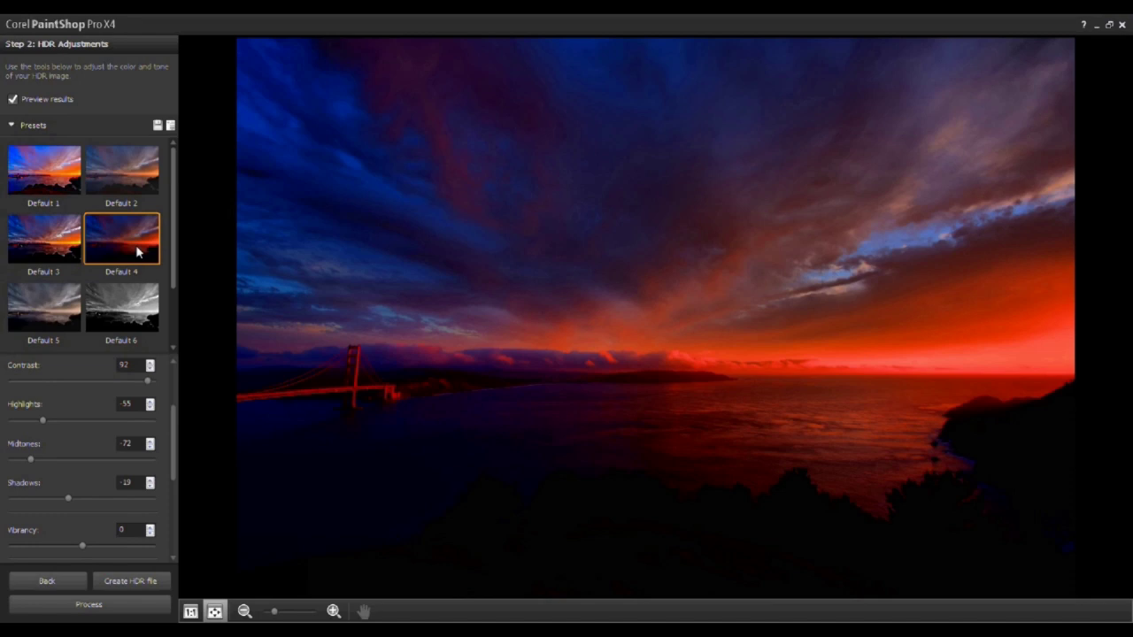
pyautogui.scroll(-1, 174, 301)
pyautogui.scroll(-2, 173, 301)
pyautogui.scroll(2, 173, 301)
pyautogui.click(131, 304)
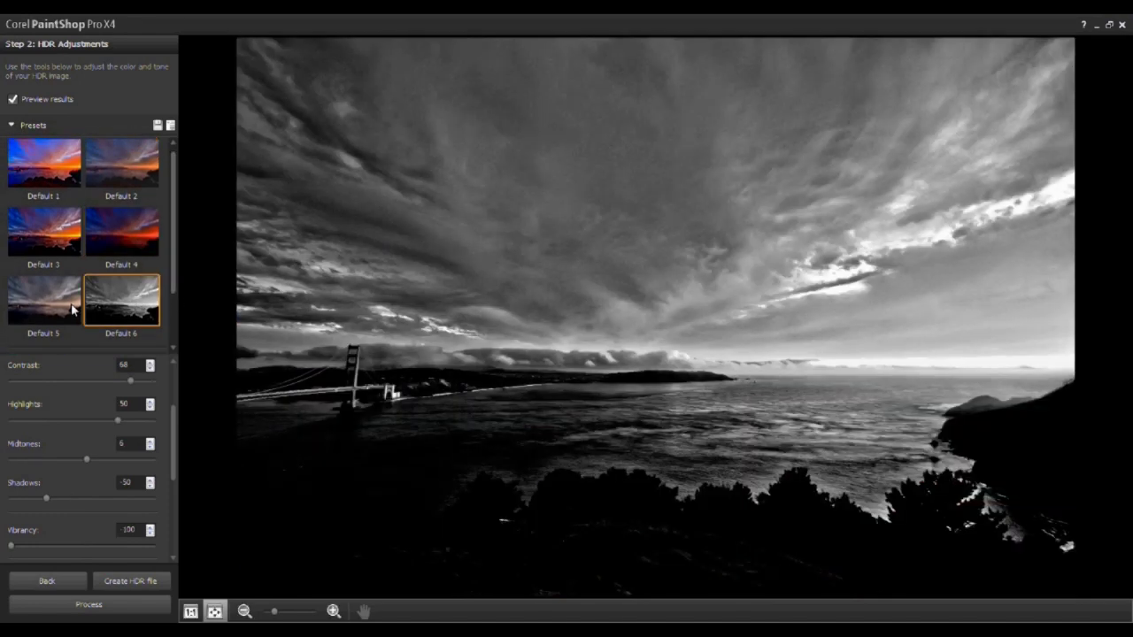
pyautogui.click(72, 309)
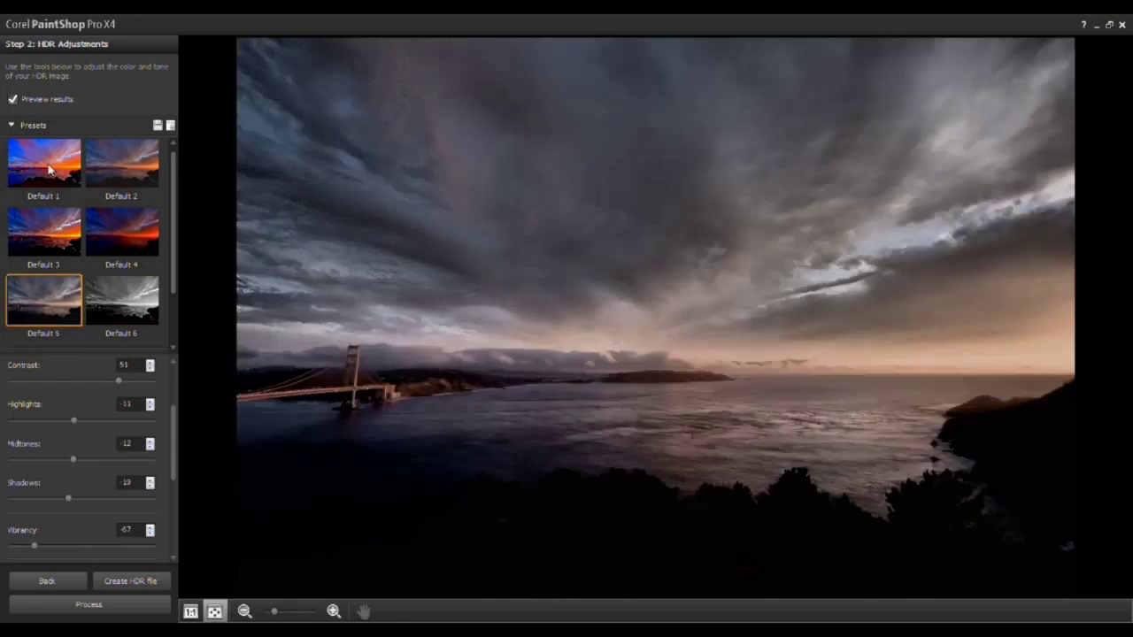
pyautogui.click(49, 169)
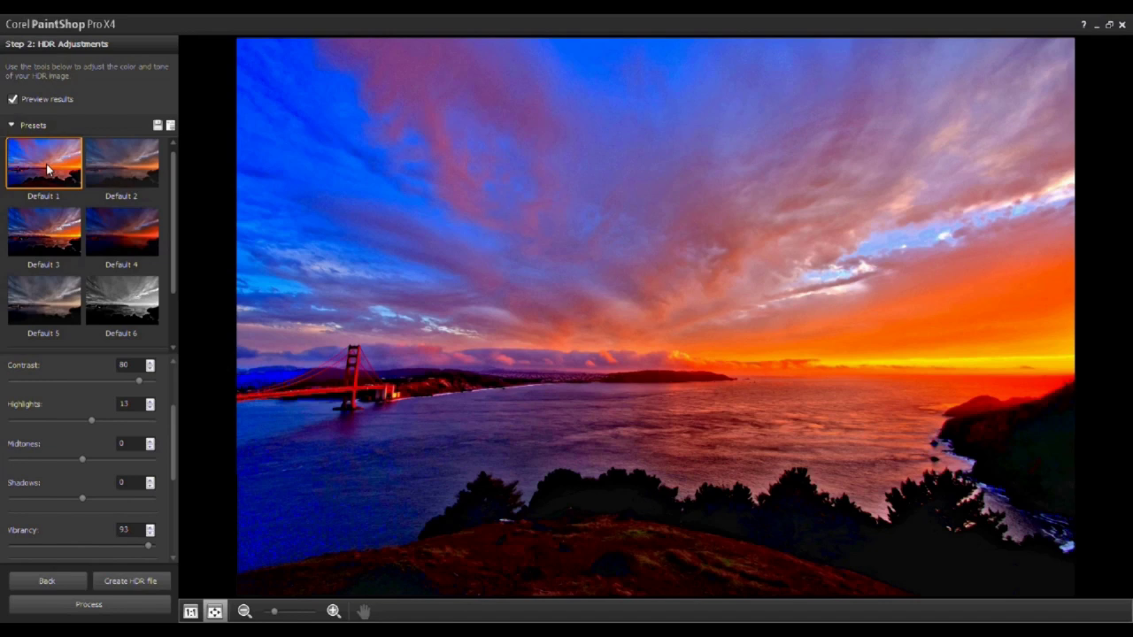
pyautogui.click(107, 608)
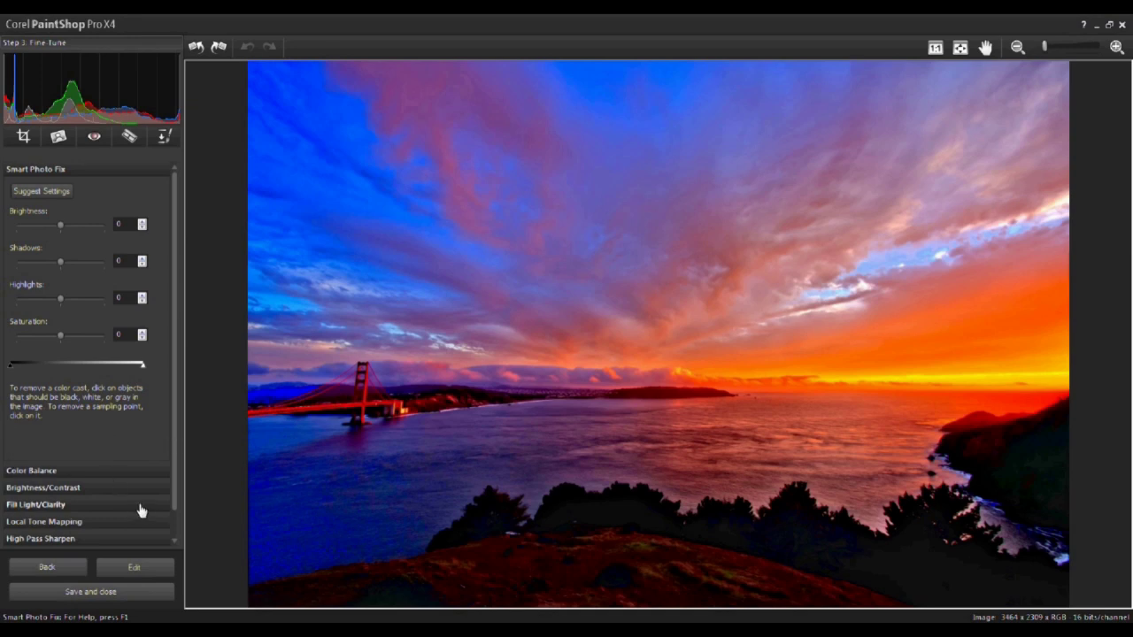
# - Expand Color Balance, Fill Light/Clarity and Local Tone Mapping in the Fine-Tune step
pyautogui.click(42, 475)
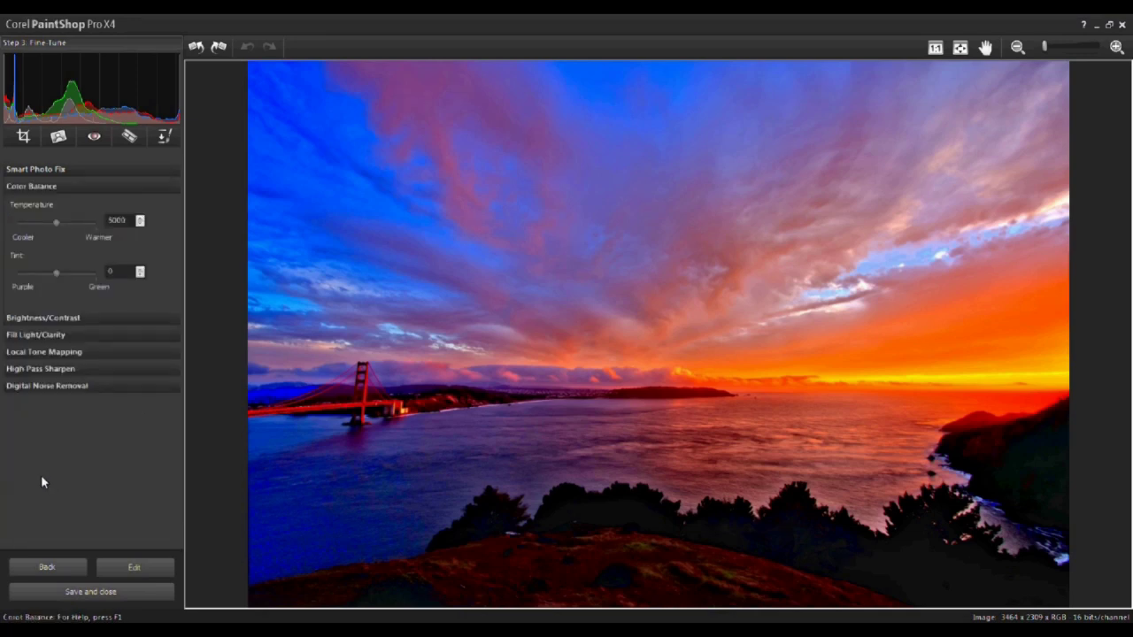
pyautogui.click(37, 334)
pyautogui.click(49, 353)
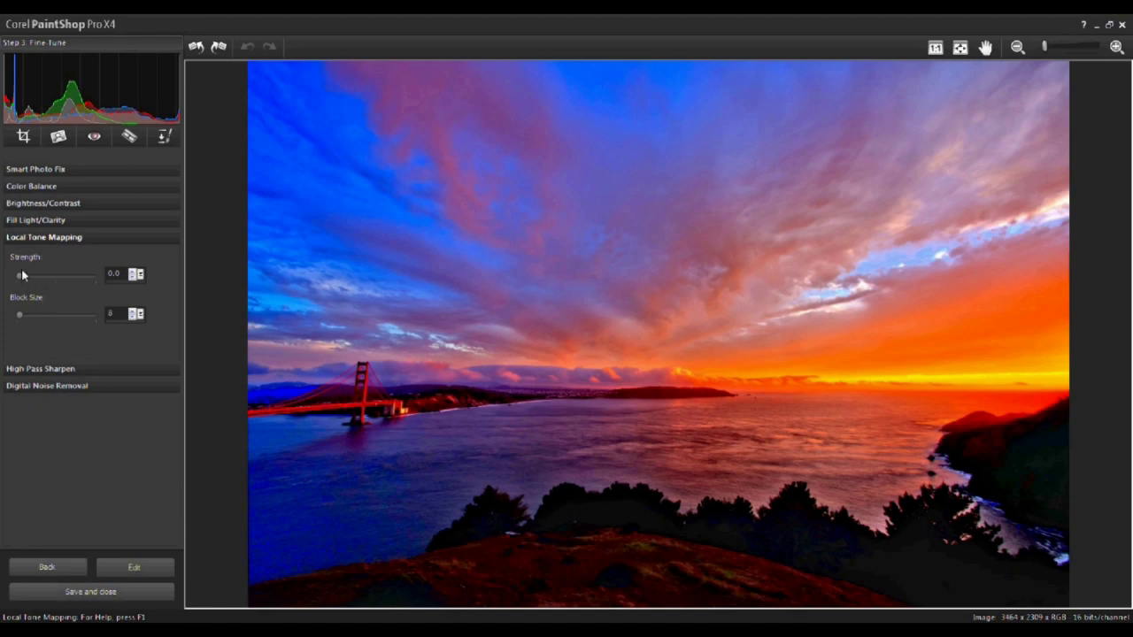
# - Set Color Balance Temperature to 6144 and Brightness/Contrast Brightness to -25
pyautogui.click(44, 190)
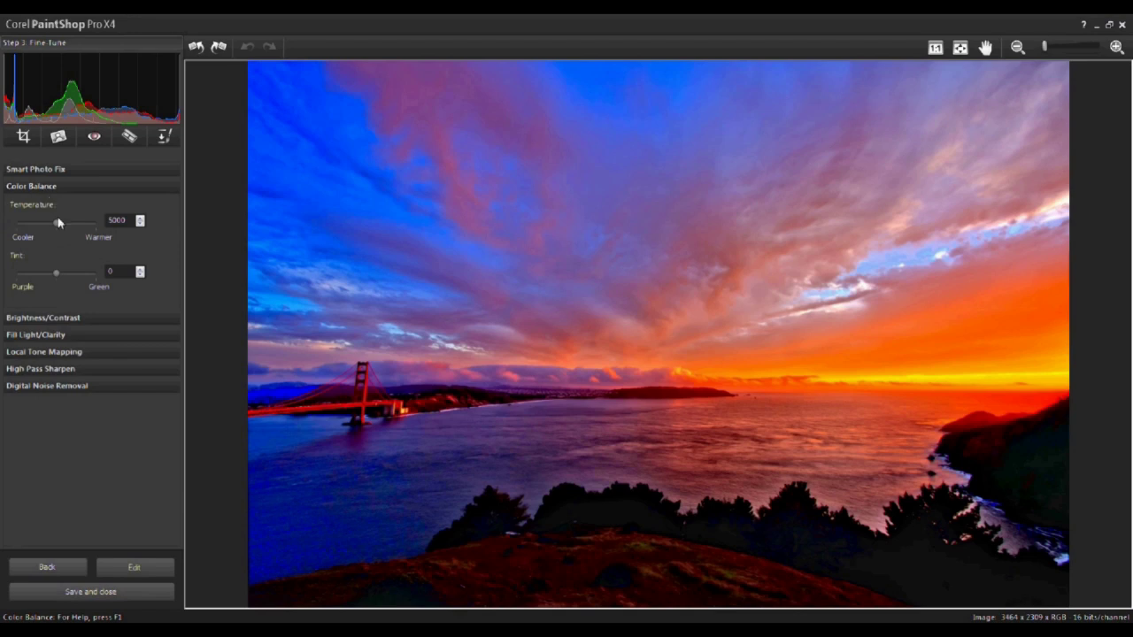
pyautogui.moveTo(60, 227); pyautogui.dragTo(64, 224)
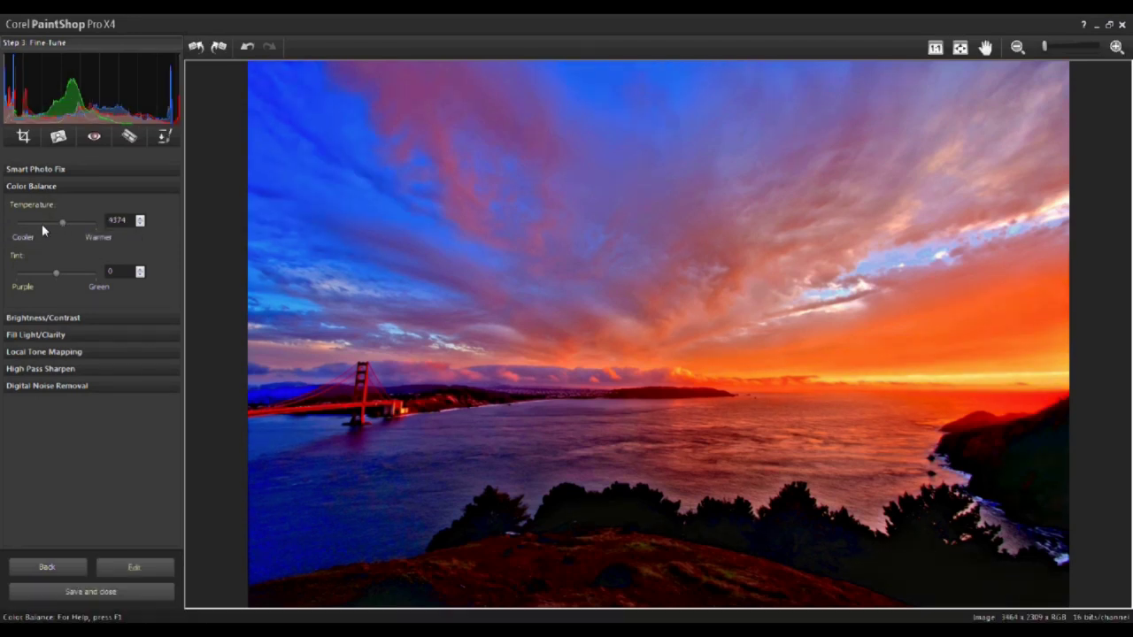
pyautogui.moveTo(62, 225); pyautogui.dragTo(44, 222)
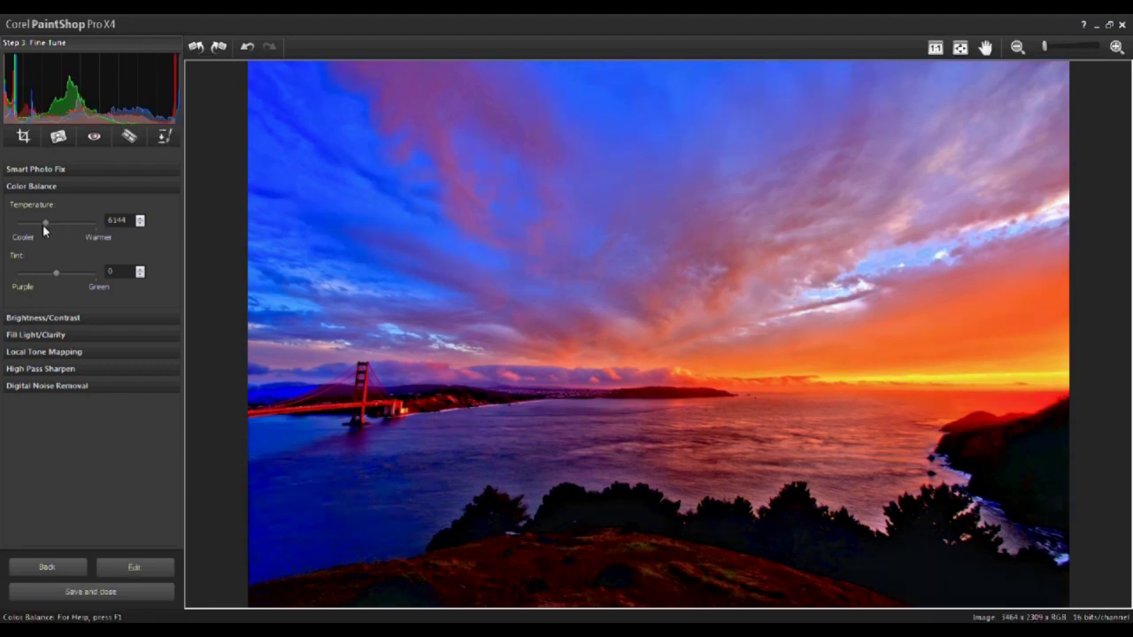
pyautogui.click(55, 318)
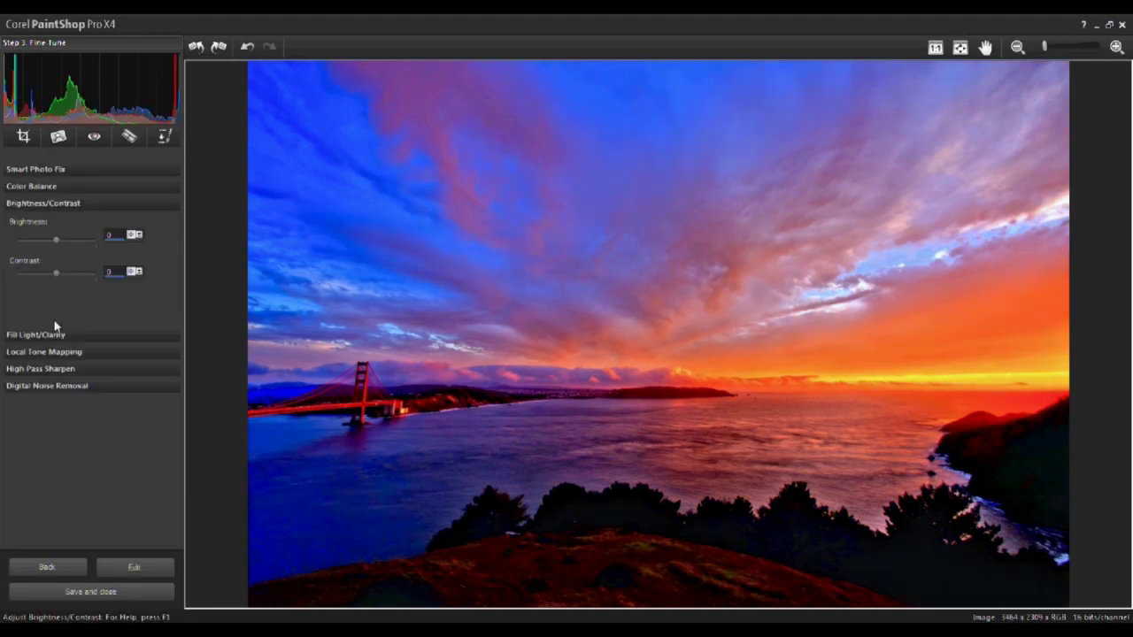
pyautogui.moveTo(55, 240); pyautogui.dragTo(51, 239)
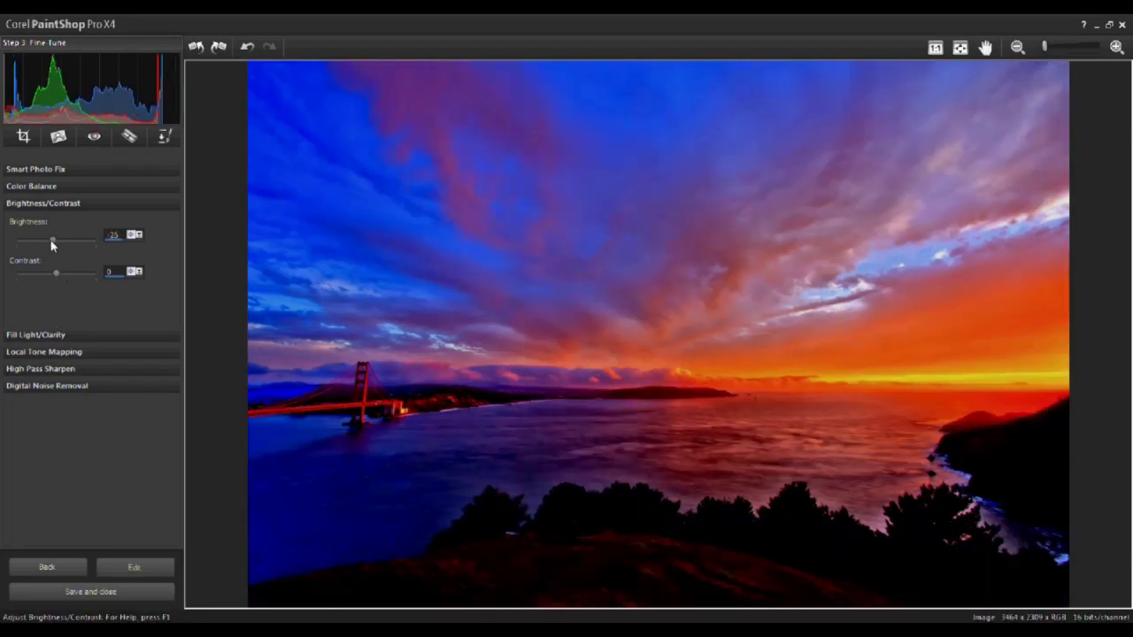